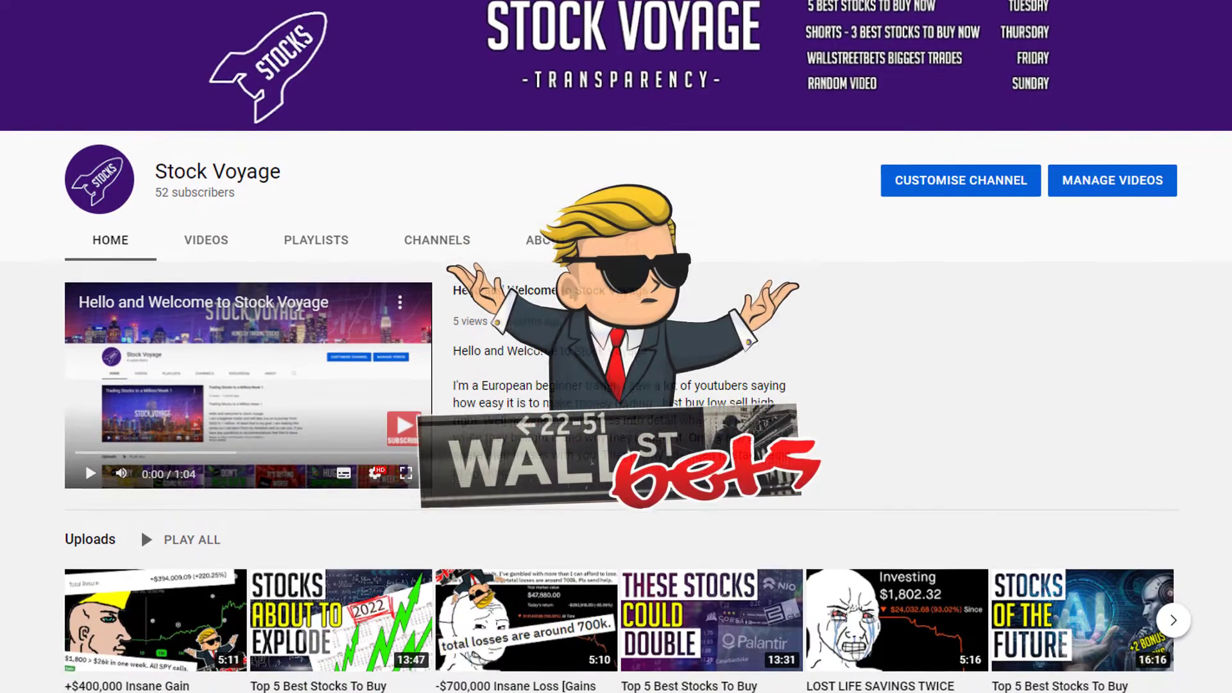
{"action": "scroll", "coordinate": [616, 386], "scroll_direction": "down", "scroll_amount": 1}
{"action": "scroll", "coordinate": [616, 386], "scroll_direction": "down", "scroll_amount": 1}
{"action": "scroll", "coordinate": [616, 385], "scroll_direction": "down", "scroll_amount": 1}
{"action": "scroll", "coordinate": [615, 385], "scroll_direction": "down", "scroll_amount": 1}
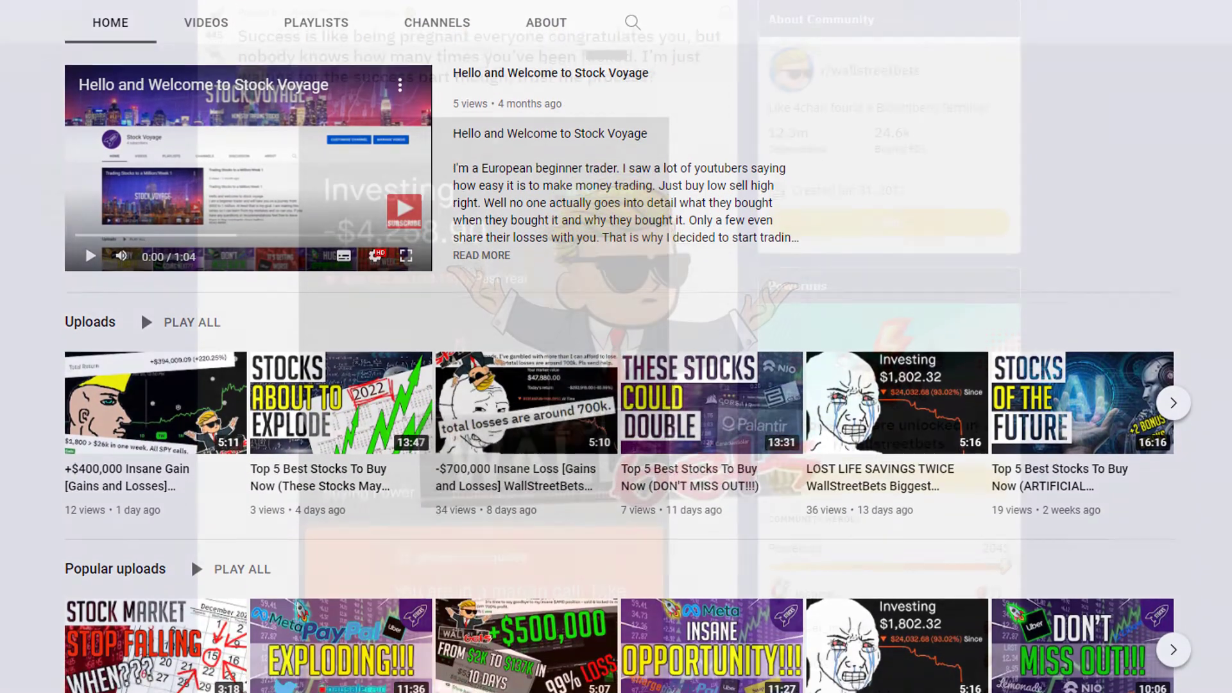